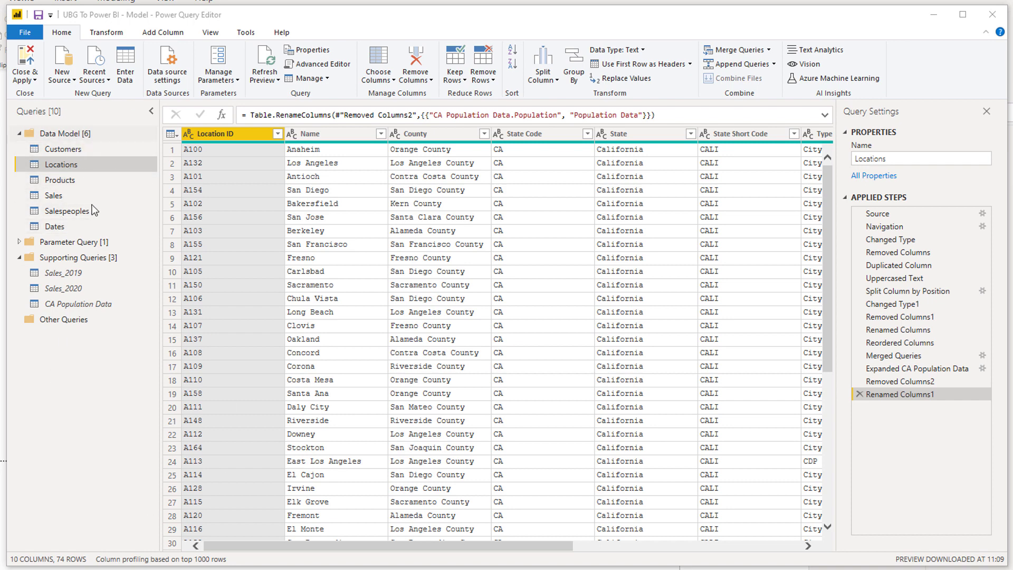
Review the Customers, Locations, Products, Sales and Salespeoples query tables
left_click(57, 151)
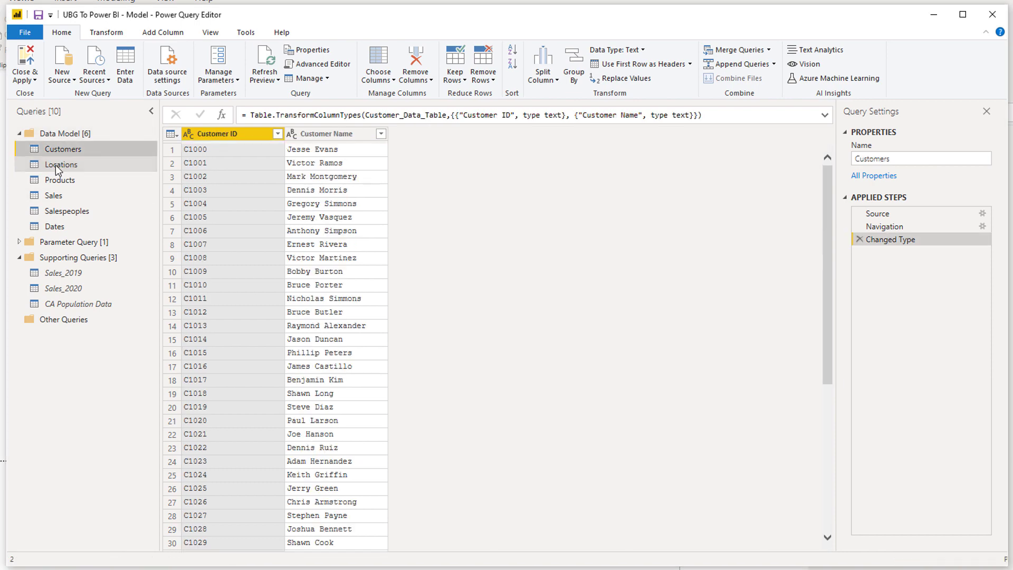
left_click(61, 165)
left_click(52, 184)
left_click(55, 196)
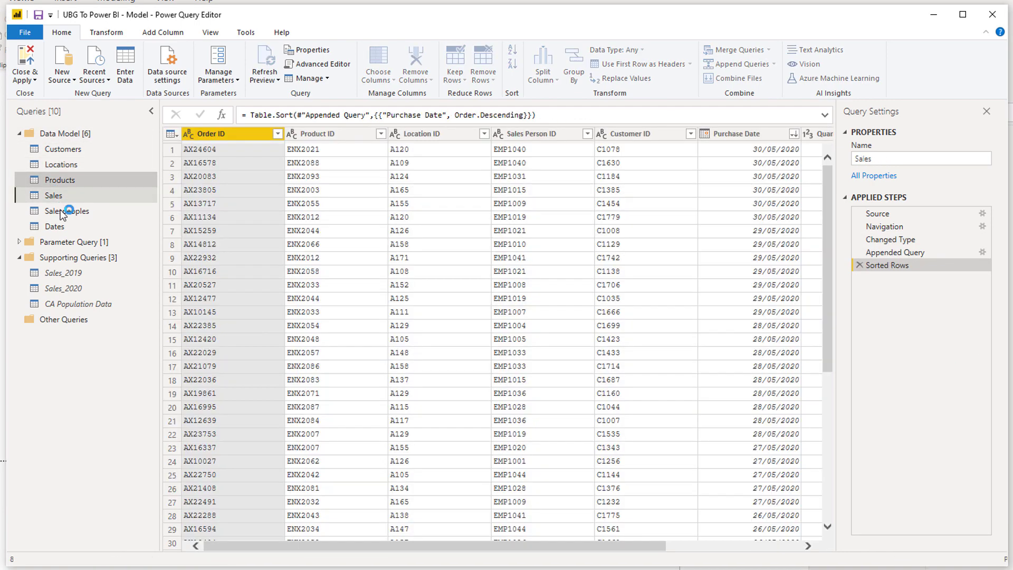
left_click(60, 210)
Rename the Salespeoples query to Salespeople, then view the Dates query
left_click(923, 158)
key("BackSpace")
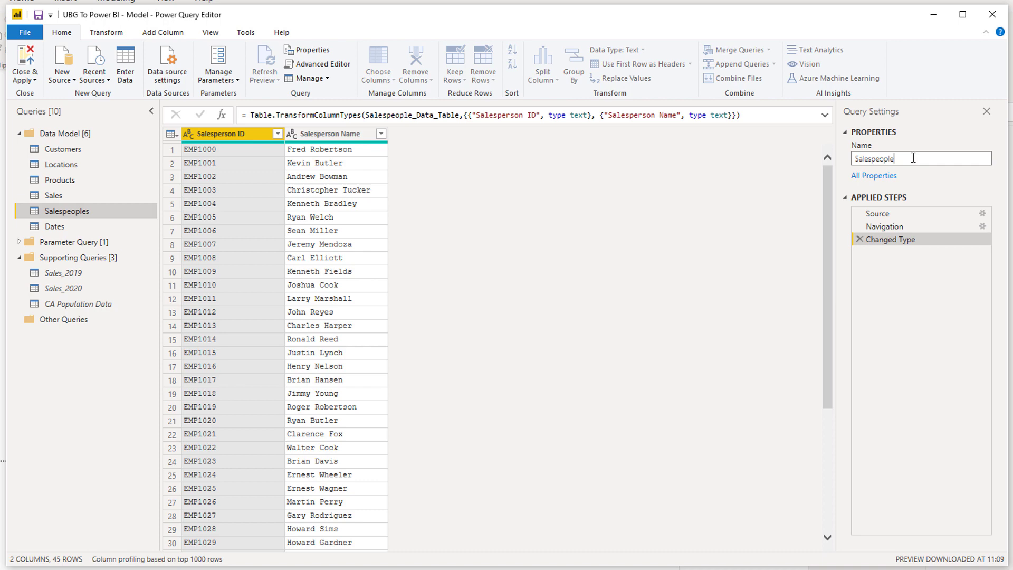
key("Return")
left_click(74, 227)
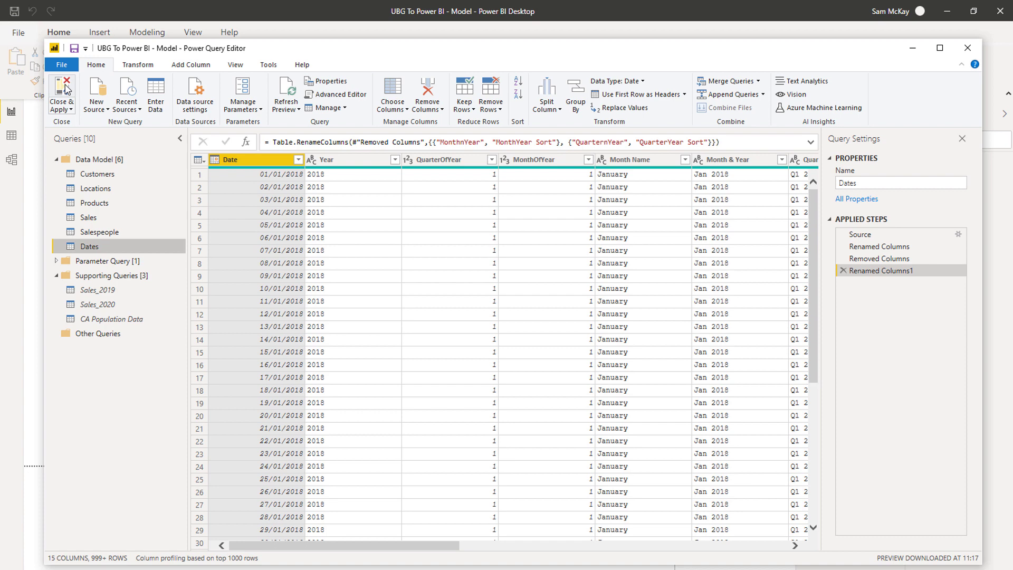
Close & Apply the query changes and return to the empty report page
left_click(67, 90)
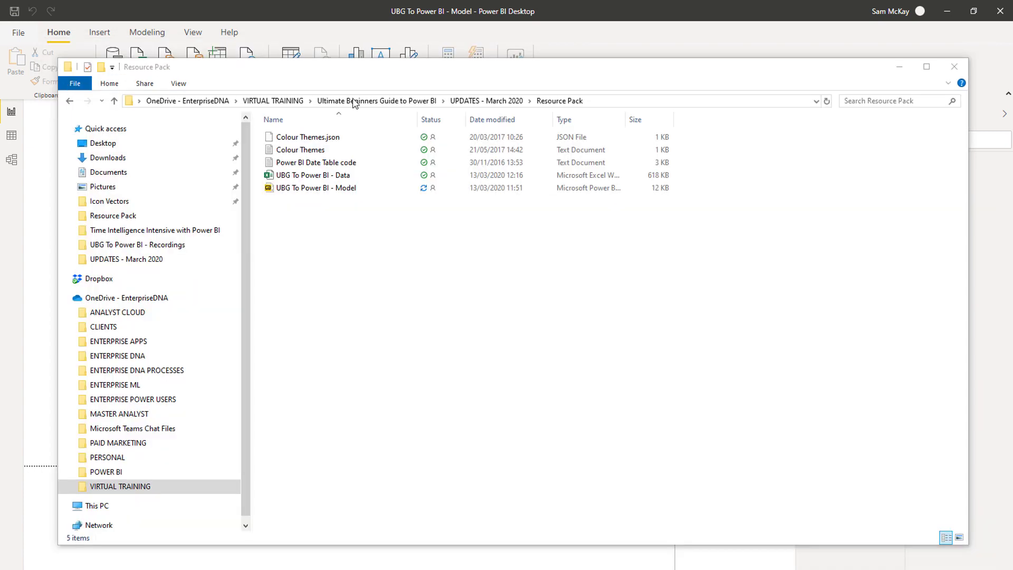
left_click(899, 67)
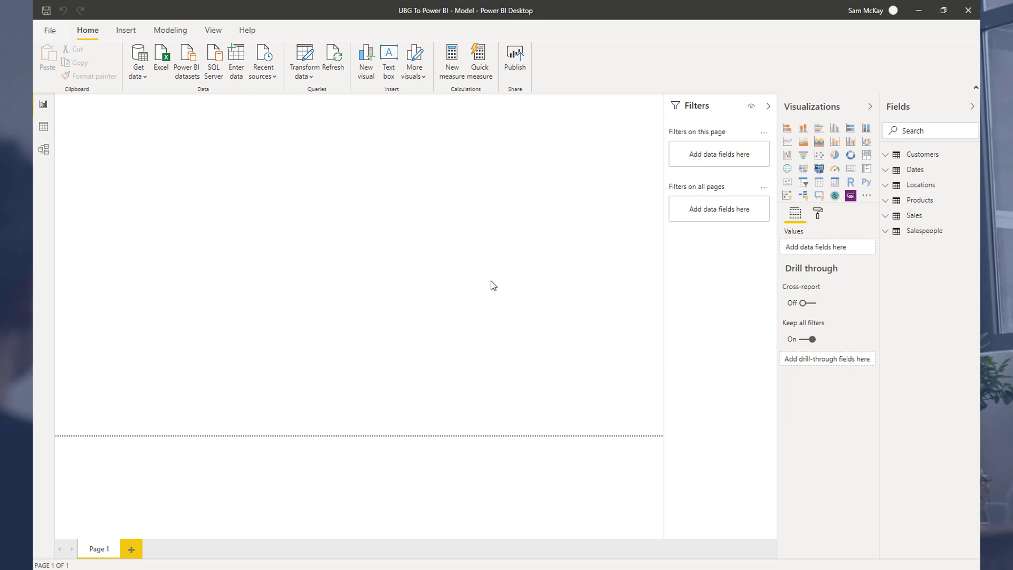
Inspect the Sales table in Data view, then switch to the Model view diagram
left_click(43, 129)
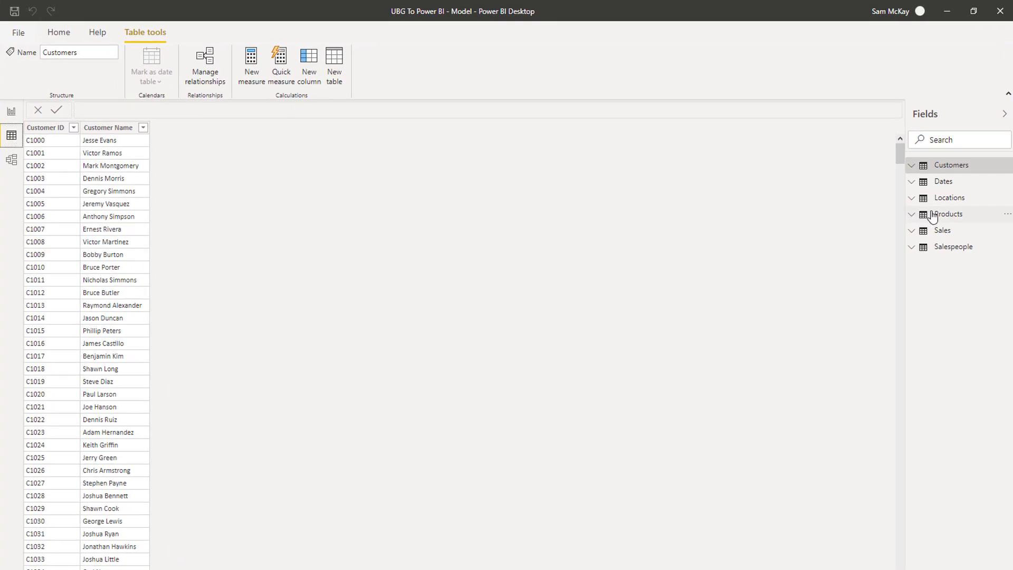
left_click(944, 231)
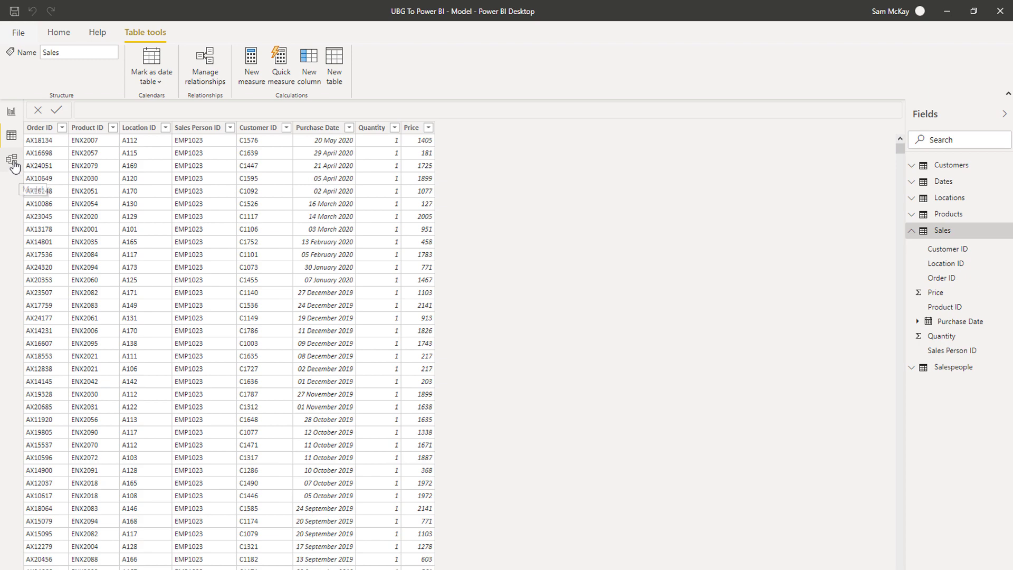
left_click(11, 159)
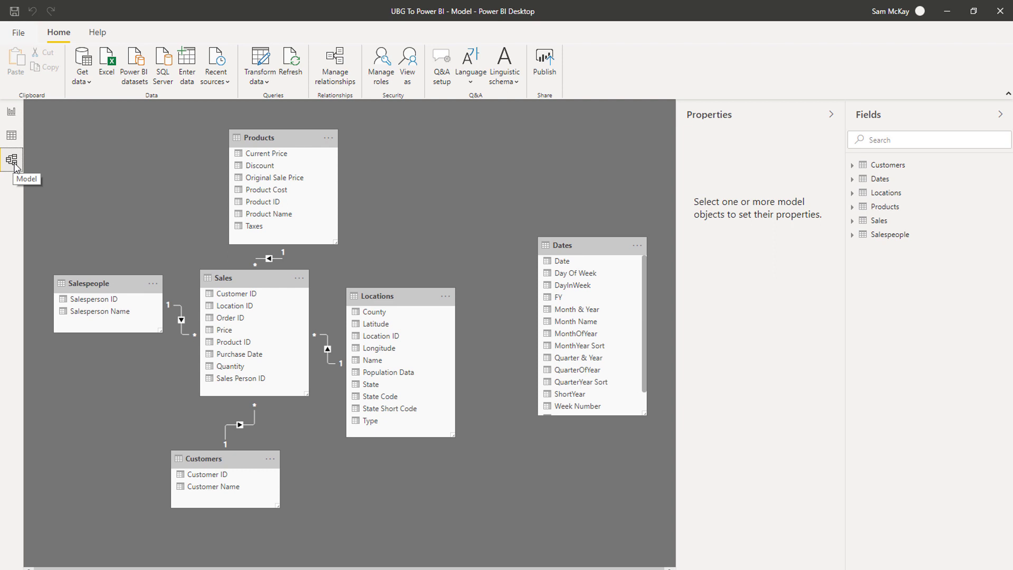
Collapse the Properties and Fields panes to widen the diagram canvas
left_click(831, 115)
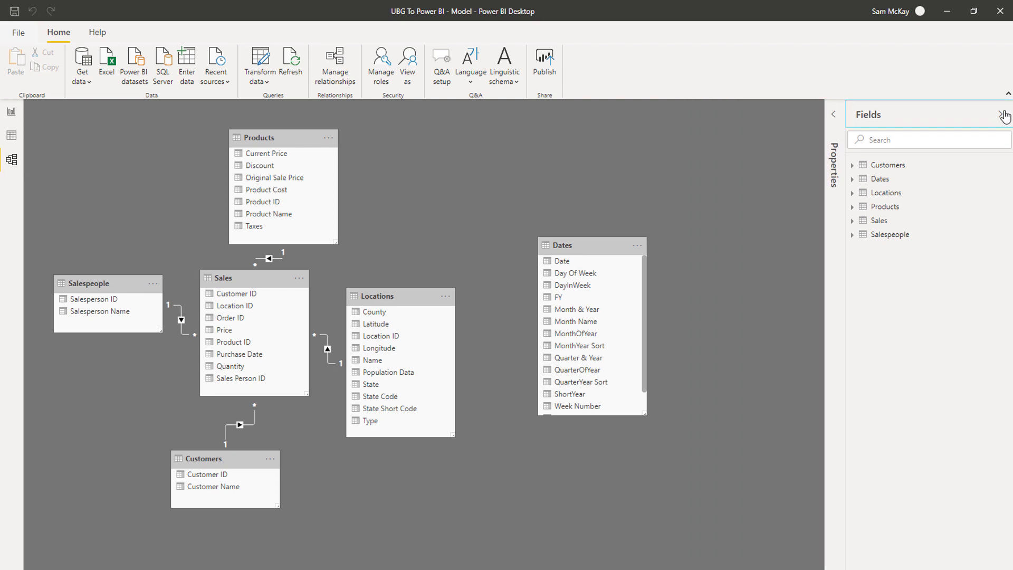
left_click(1002, 114)
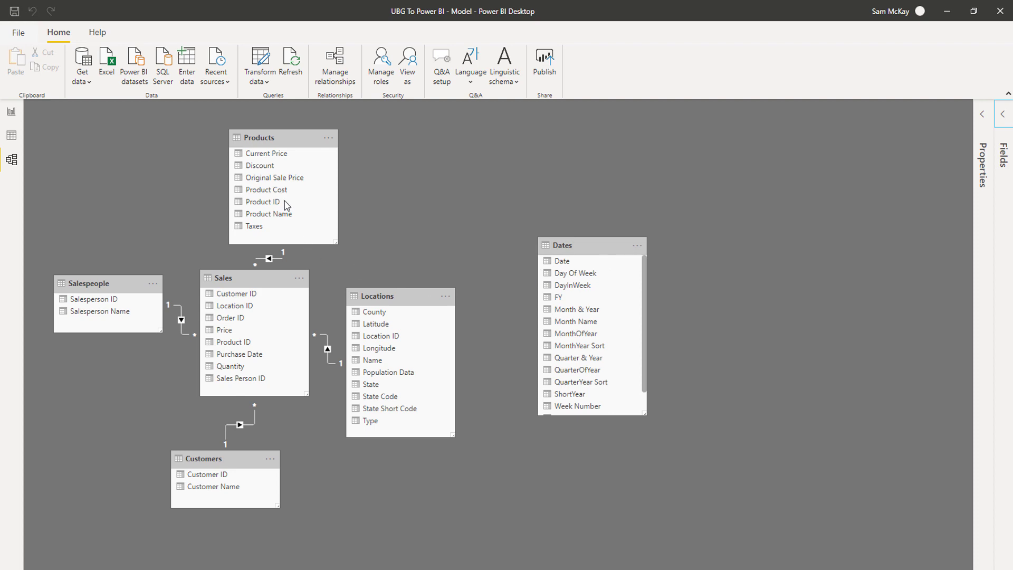
Move Products left, Sales down-right, and Locations up toward the top row
left_click(294, 138)
left_click_drag(294, 138, 207, 138)
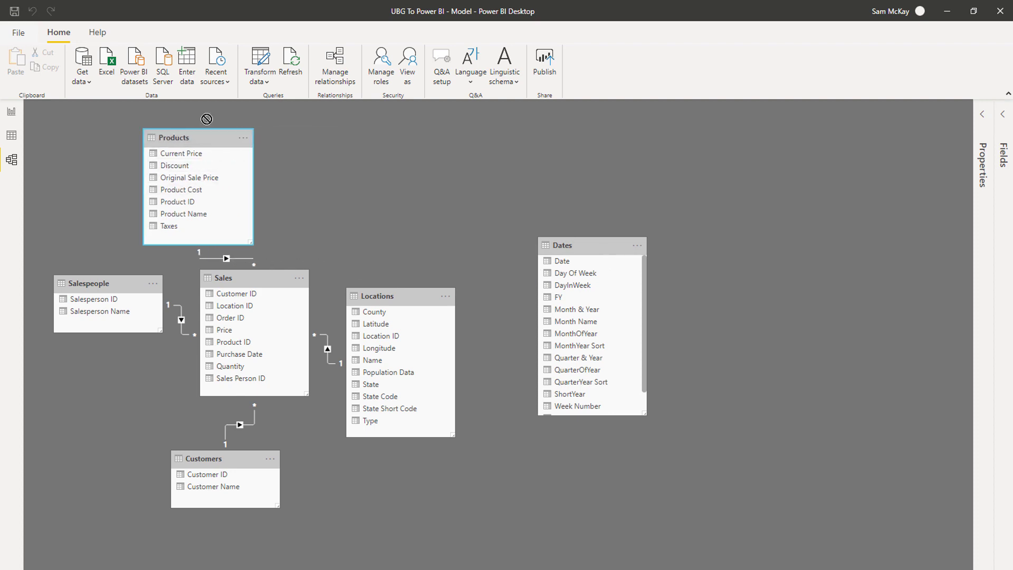
mouse_move(253, 277)
left_mouse_down()
mouse_move(266, 294)
mouse_move(261, 286)
left_mouse_up()
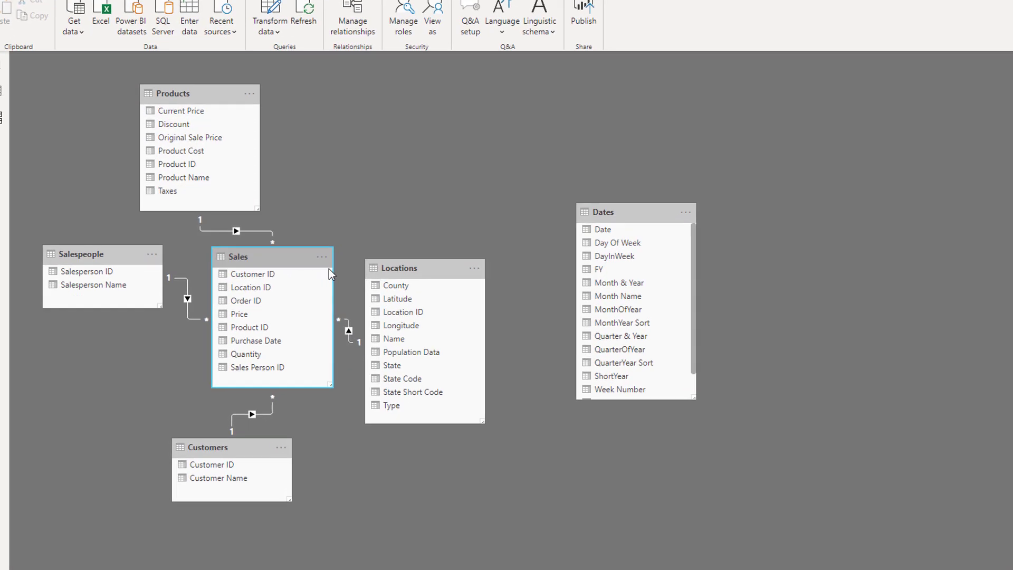
left_click_drag(410, 289, 468, 207)
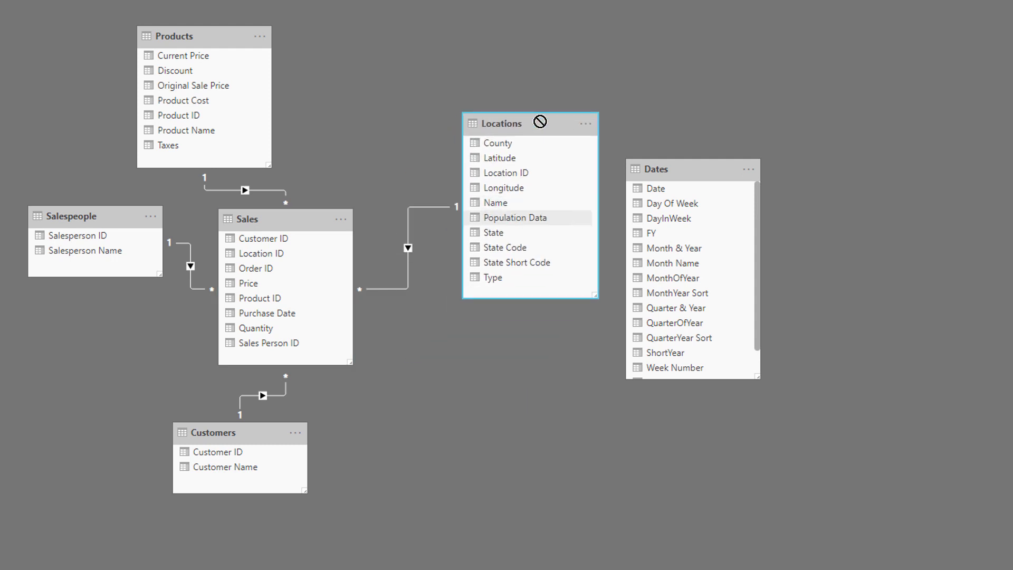
left_click_drag(540, 122, 540, 122)
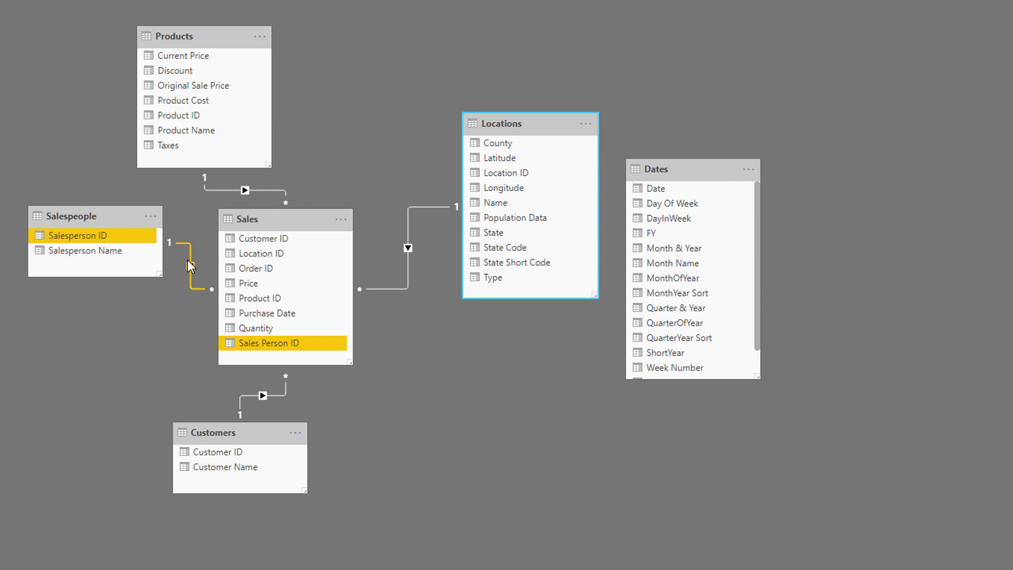
Delete the Products–Sales and Sales–Locations relationships
left_click_drag(272, 222, 292, 220)
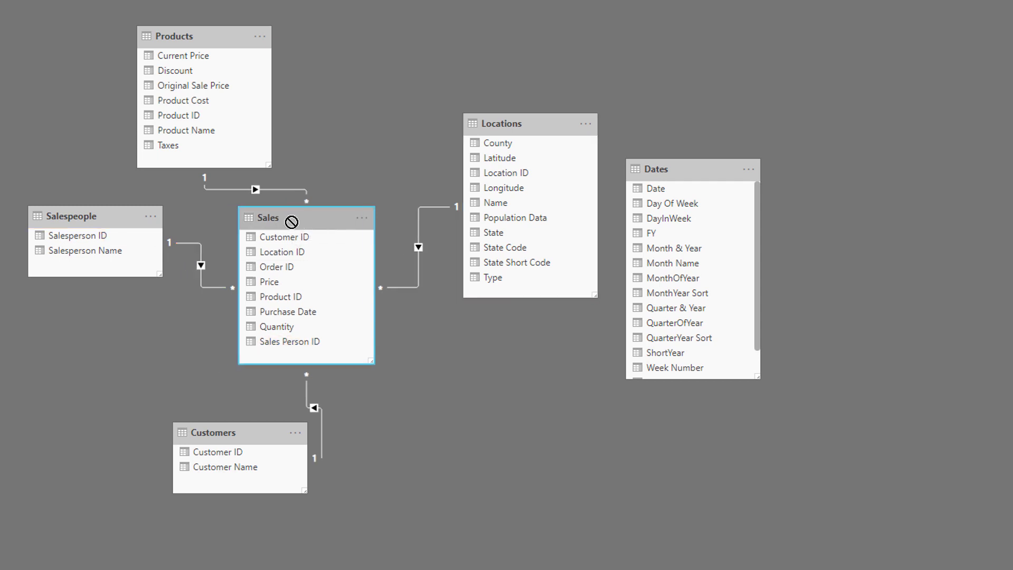
right_click(275, 191)
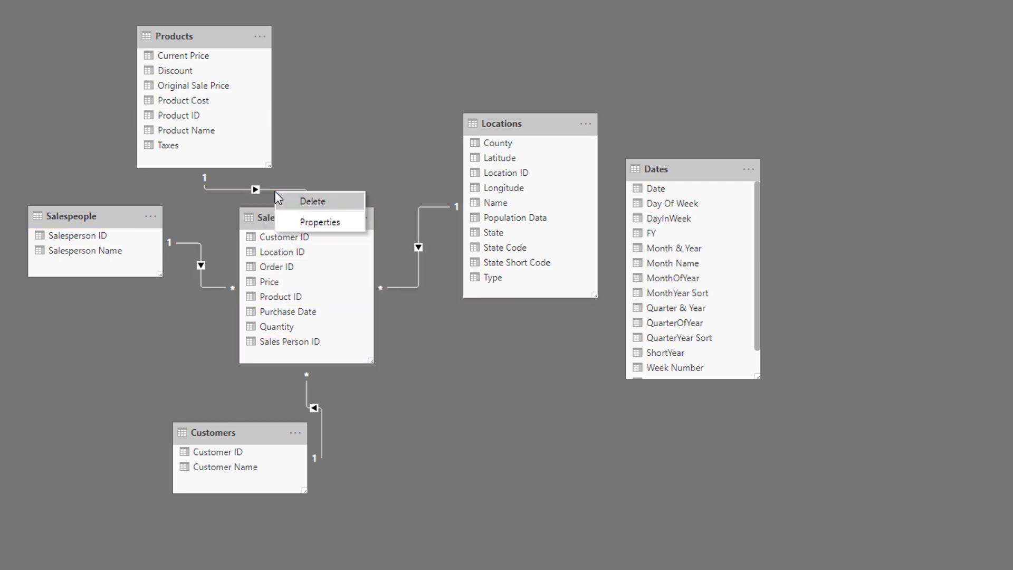
left_click(309, 200)
left_click(657, 273)
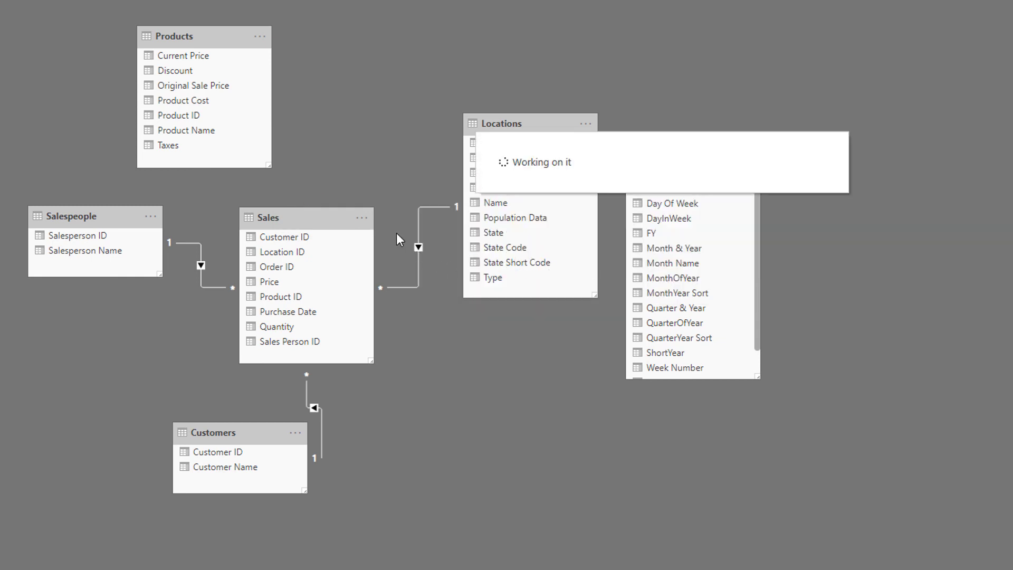
right_click(419, 229)
left_click(450, 240)
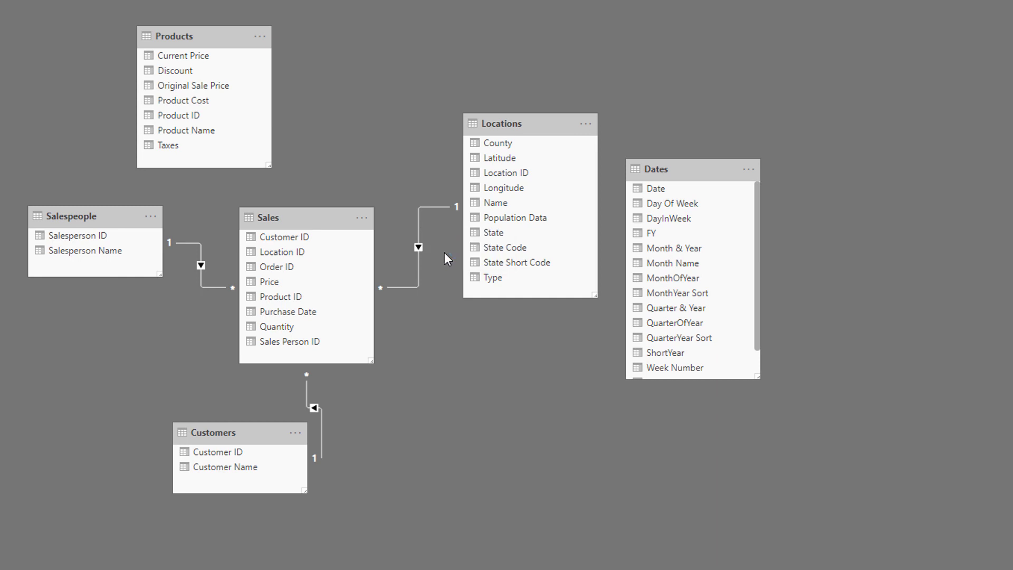
left_click(662, 273)
Delete the Customers–Sales and Salespeople–Sales relationships
right_click(312, 409)
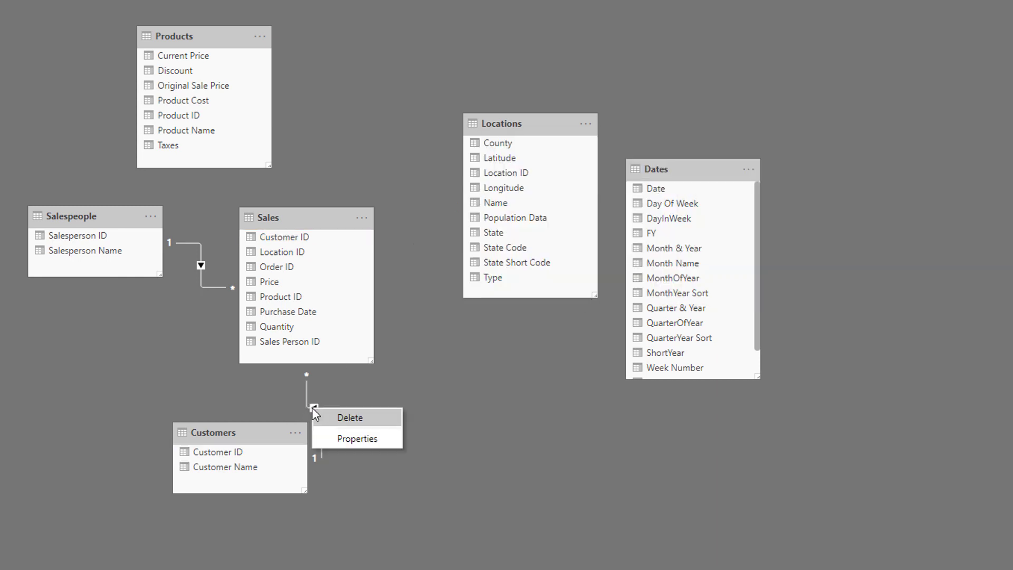
left_click(341, 418)
left_click(655, 274)
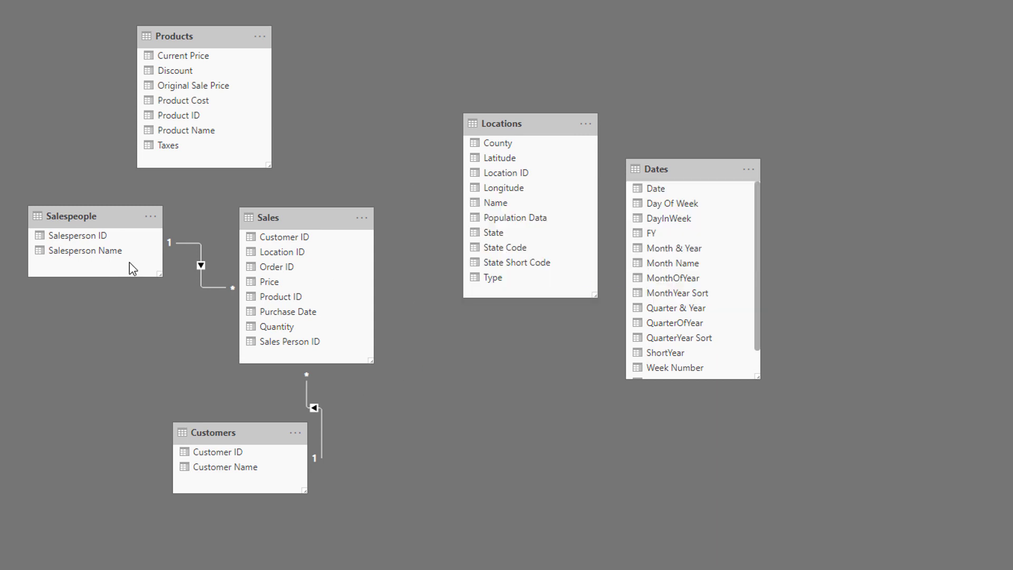
right_click(201, 265)
left_click(213, 274)
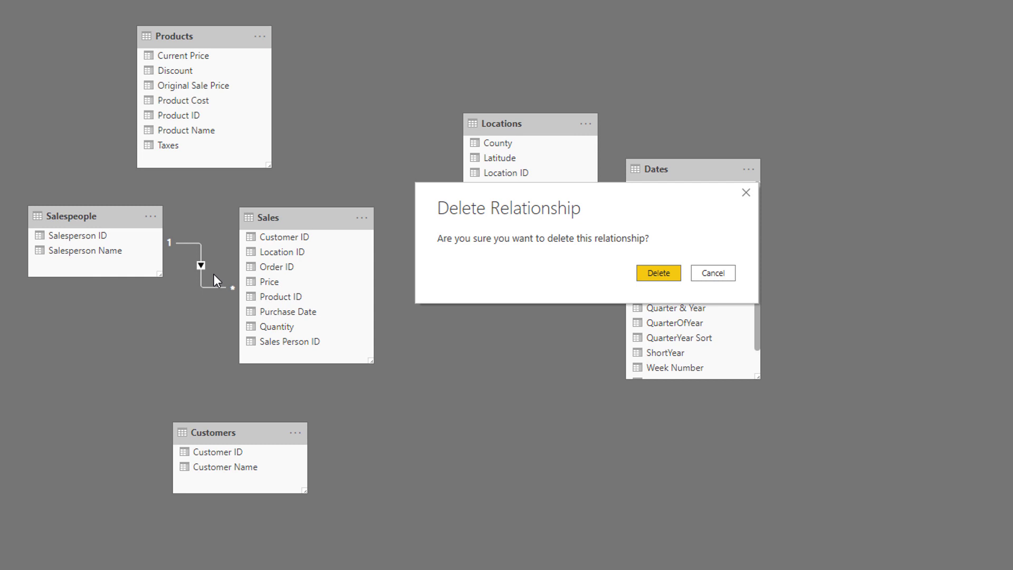
left_click(653, 274)
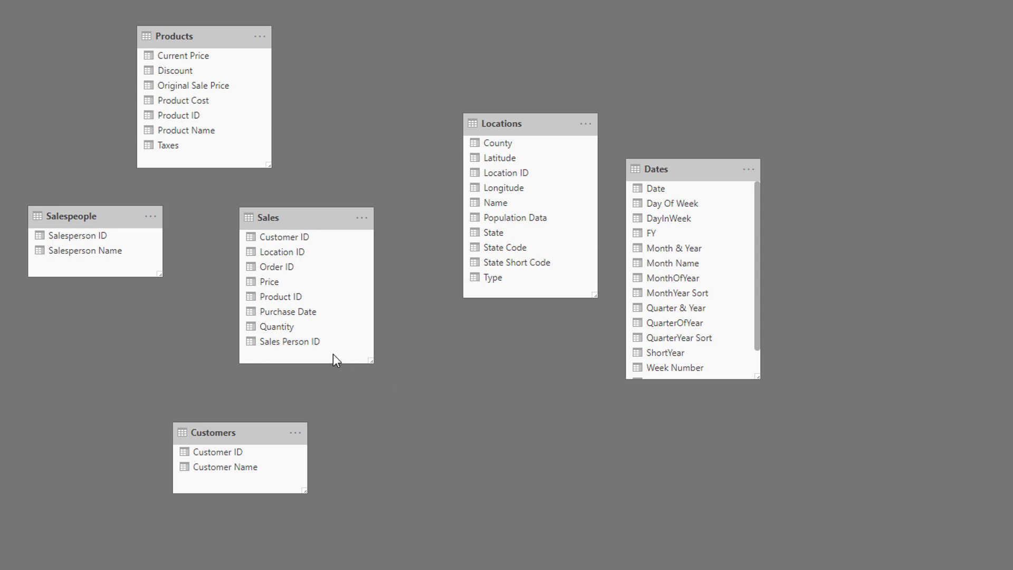
Shift Sales down-right, place Products and Salespeople at the top, and resize Salespeople
left_click_drag(303, 220, 325, 237)
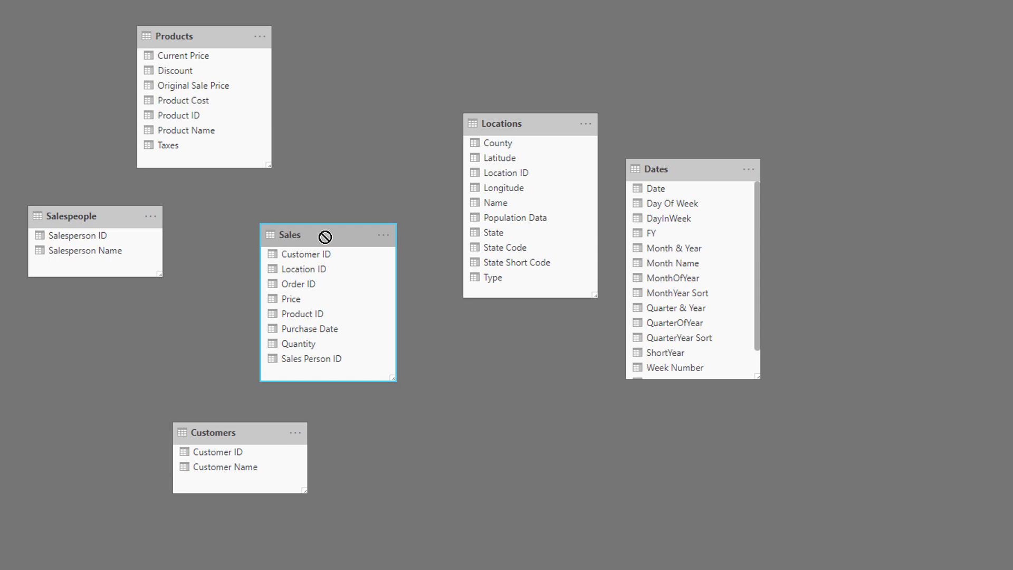
left_click_drag(325, 236, 374, 266)
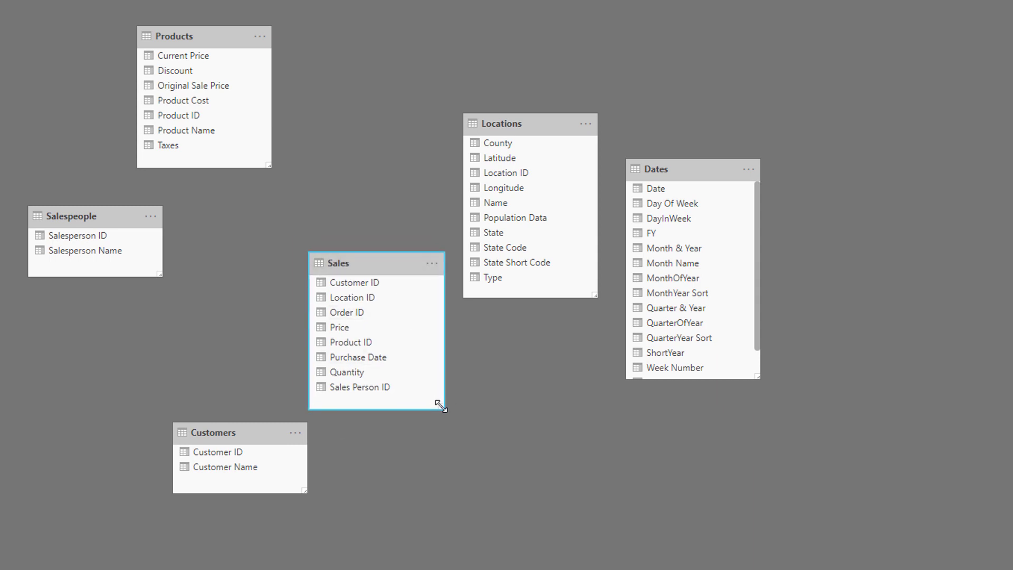
left_click_drag(439, 403, 450, 402)
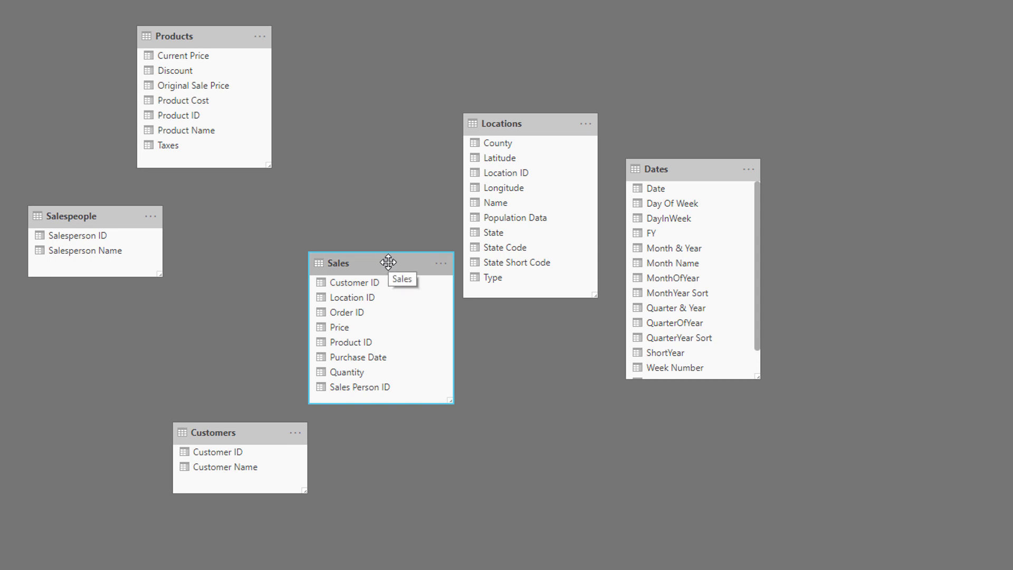
left_click_drag(226, 36, 309, 68)
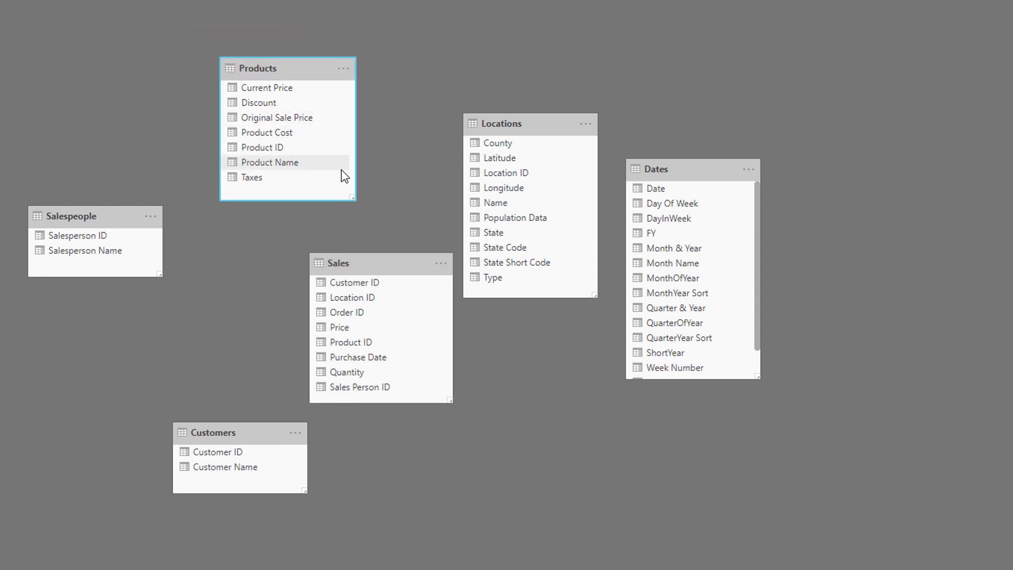
left_click_drag(352, 198, 352, 157)
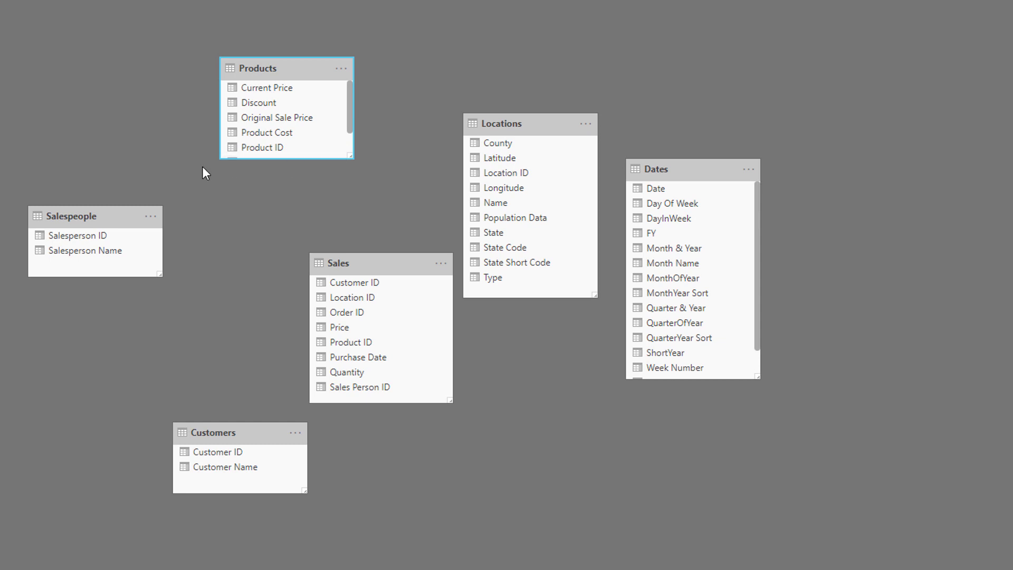
left_click_drag(110, 214, 133, 64)
left_click_drag(393, 262, 397, 253)
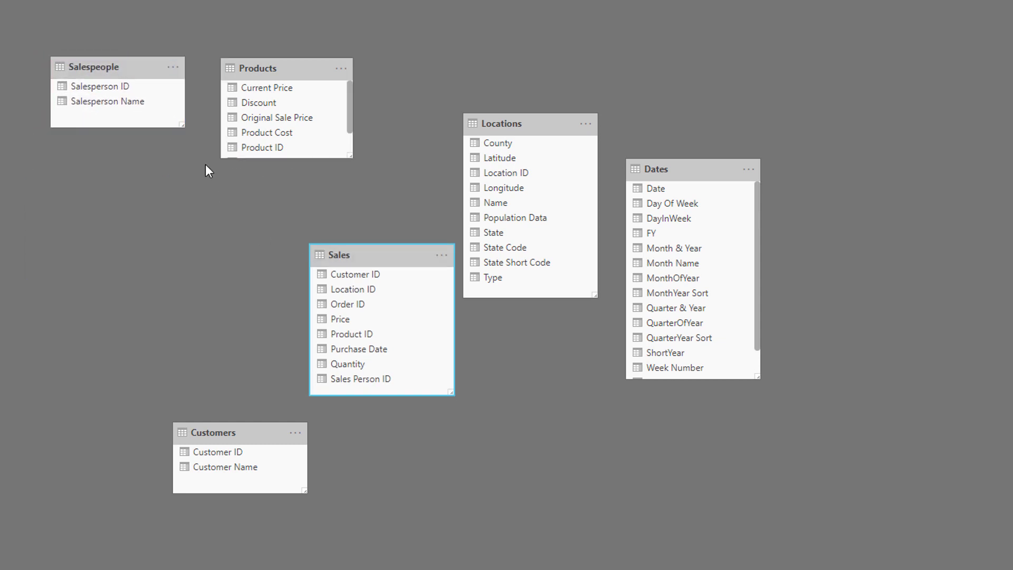
left_click_drag(181, 127, 184, 155)
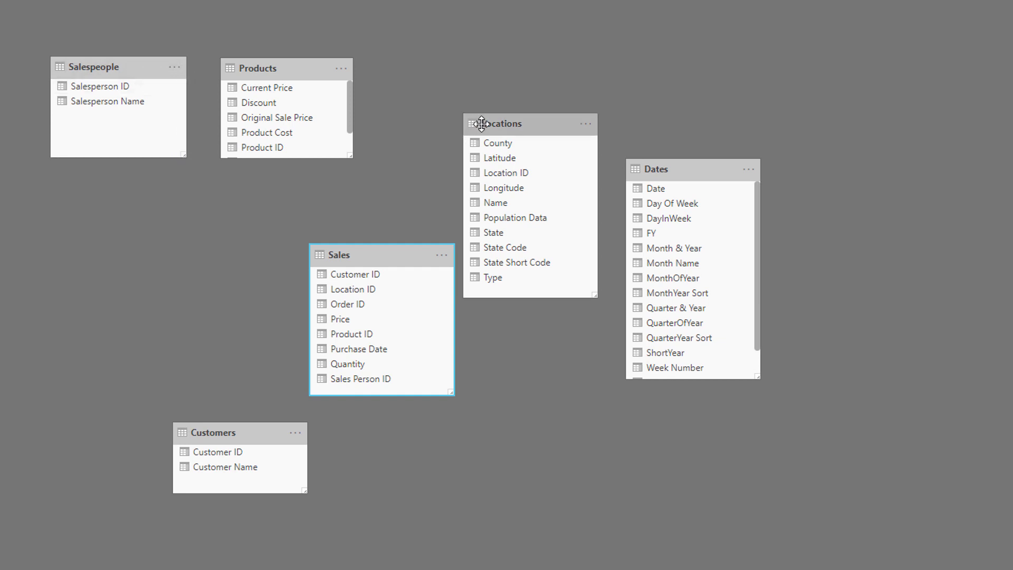
Move Locations, Dates and Customers into the top row, resizing them to match
left_click_drag(488, 124, 406, 68)
left_click_drag(513, 239, 520, 158)
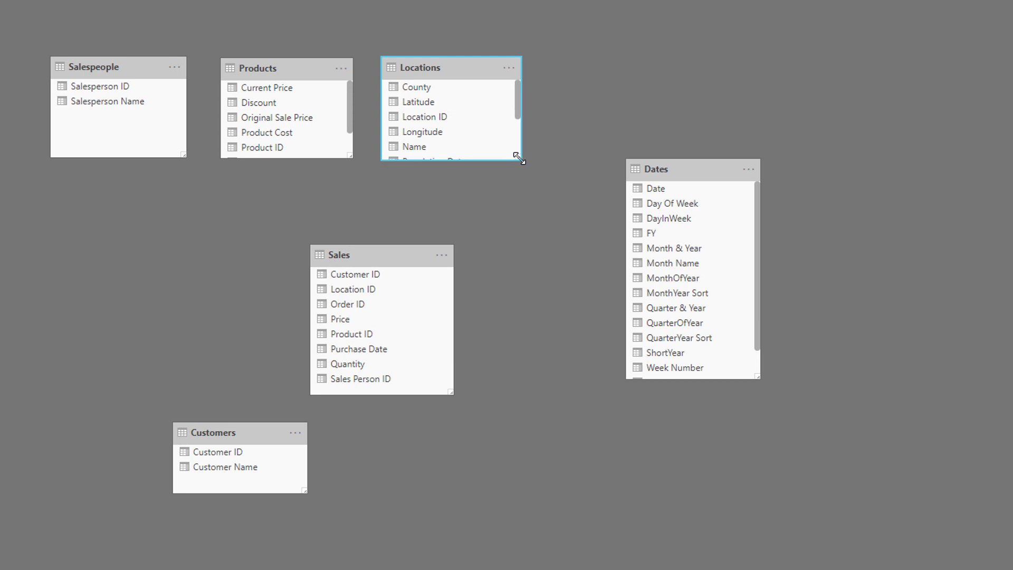
left_click_drag(695, 174, 611, 72)
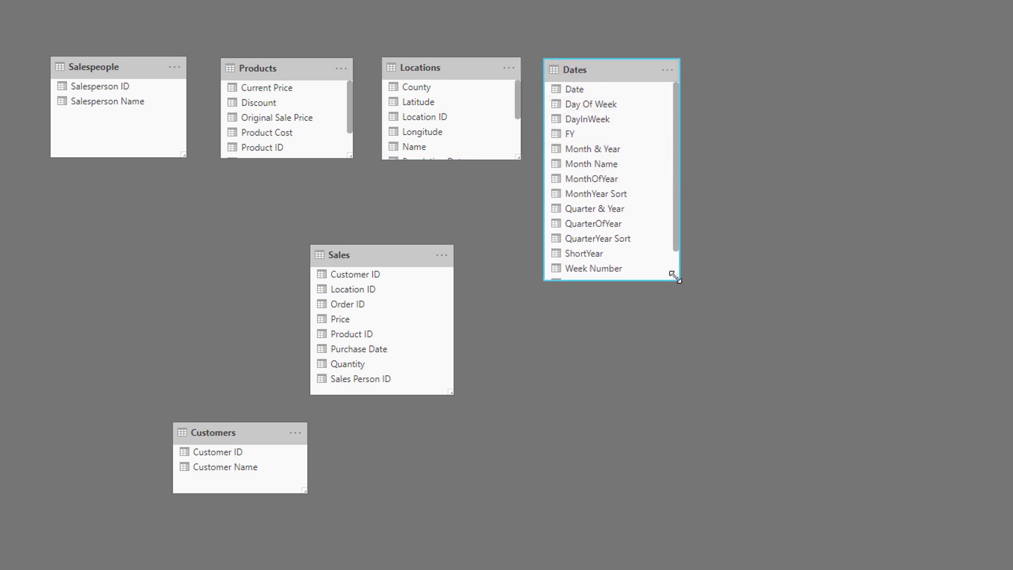
left_click_drag(679, 142, 682, 156)
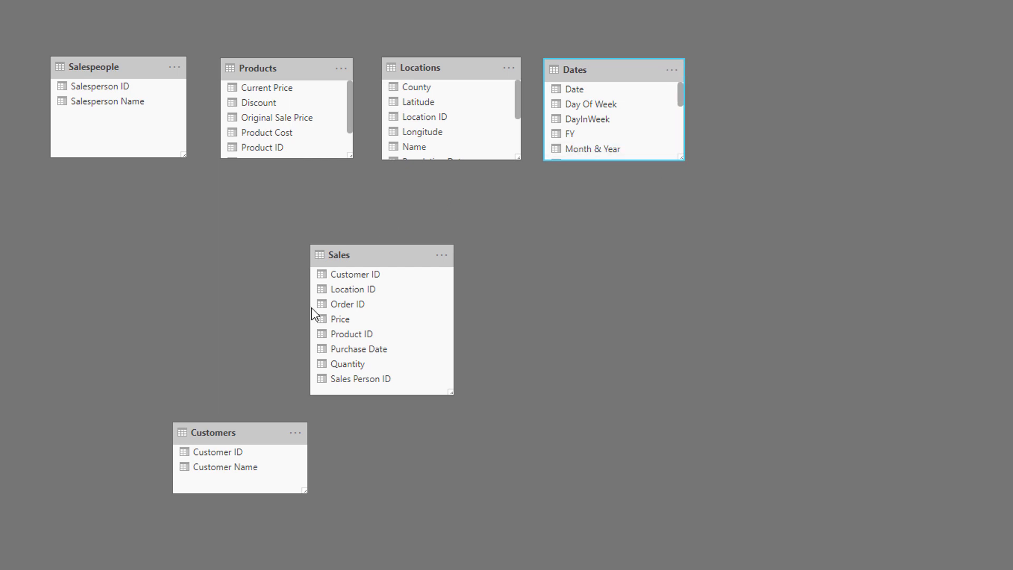
left_click_drag(214, 443, 747, 82)
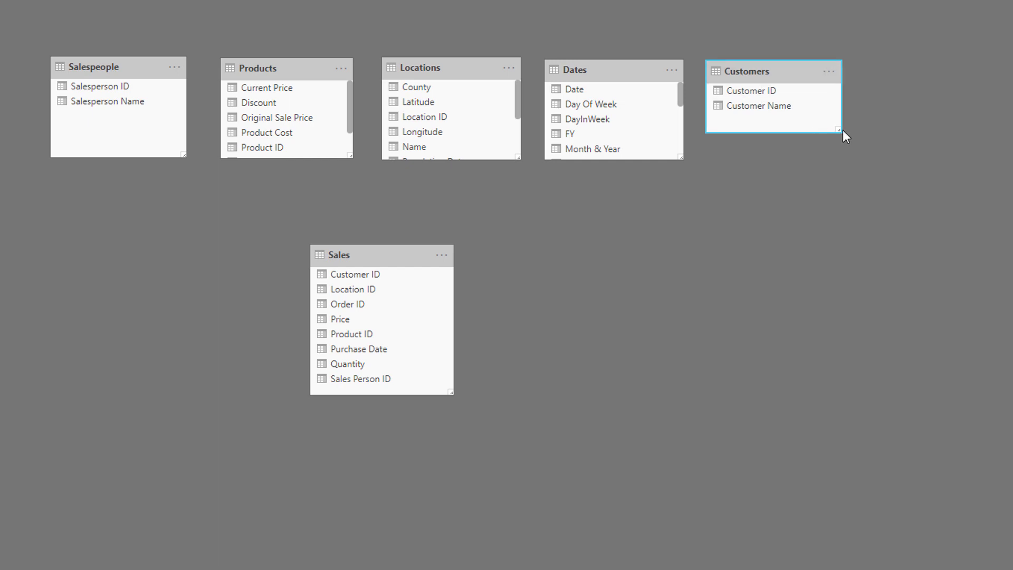
left_click_drag(839, 130, 832, 153)
left_click_drag(779, 71, 779, 71)
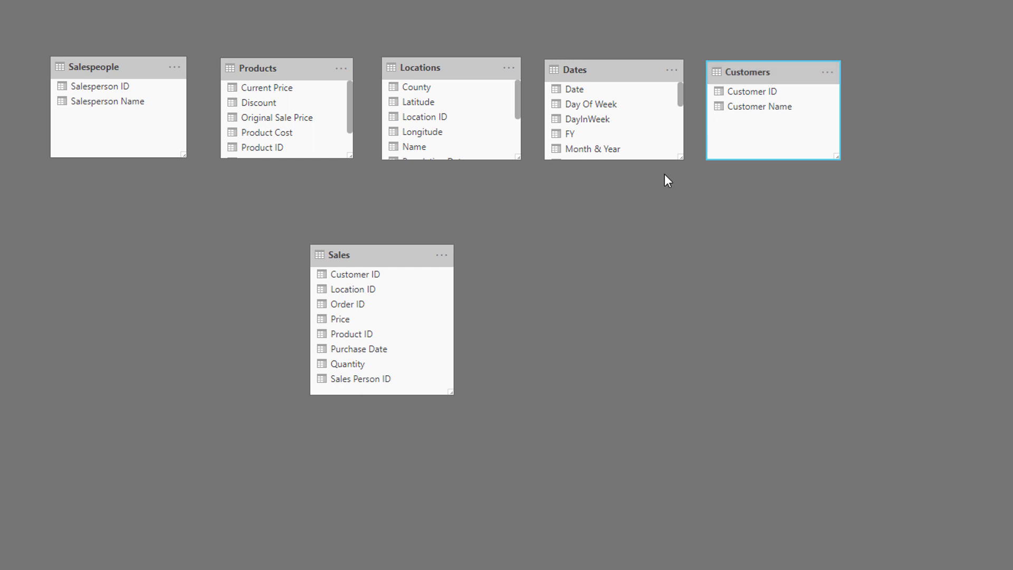
Center the Sales table horizontally beneath the five lookup tables
left_click_drag(364, 248, 432, 256)
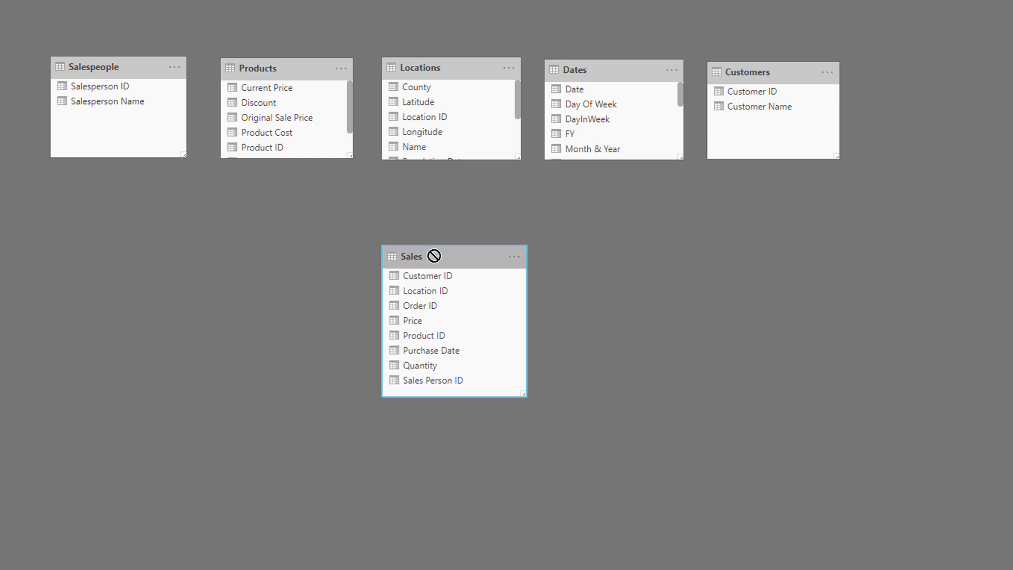